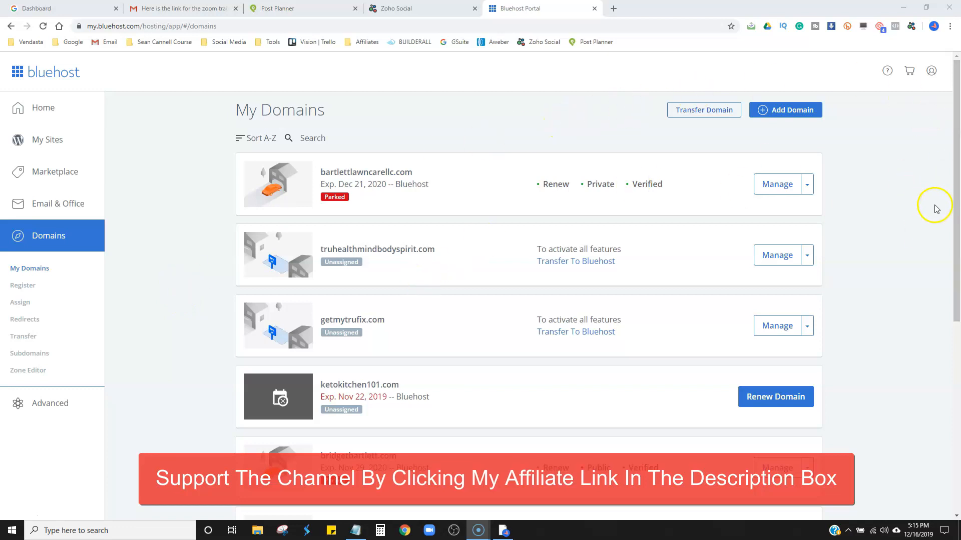
Start adding a new domain from the My Domains list.
{"action": "scroll", "coordinate": [930, 216], "scroll_direction": "down", "scroll_amount": 6}
{"action": "scroll", "coordinate": [929, 215], "scroll_direction": "up", "scroll_amount": 6}
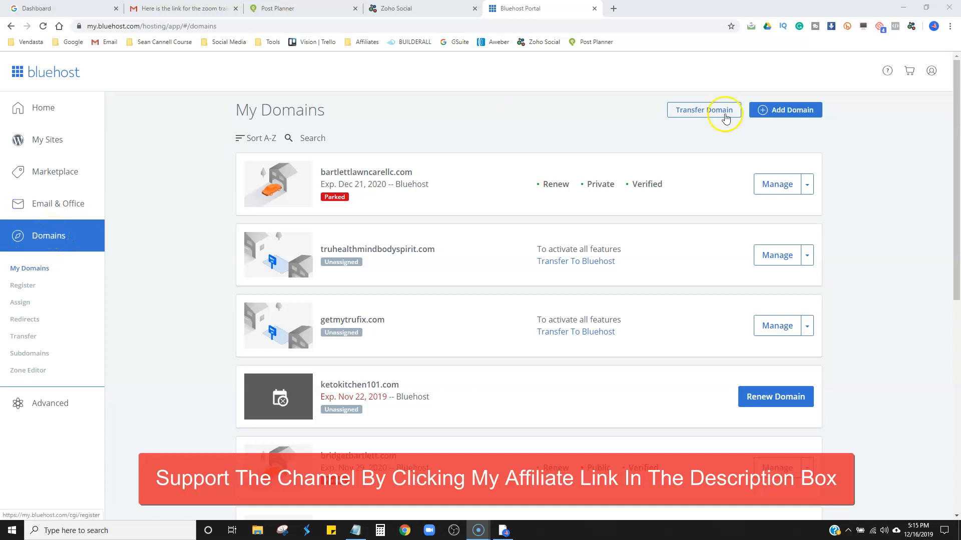
{"action": "left_click", "coordinate": [802, 109]}
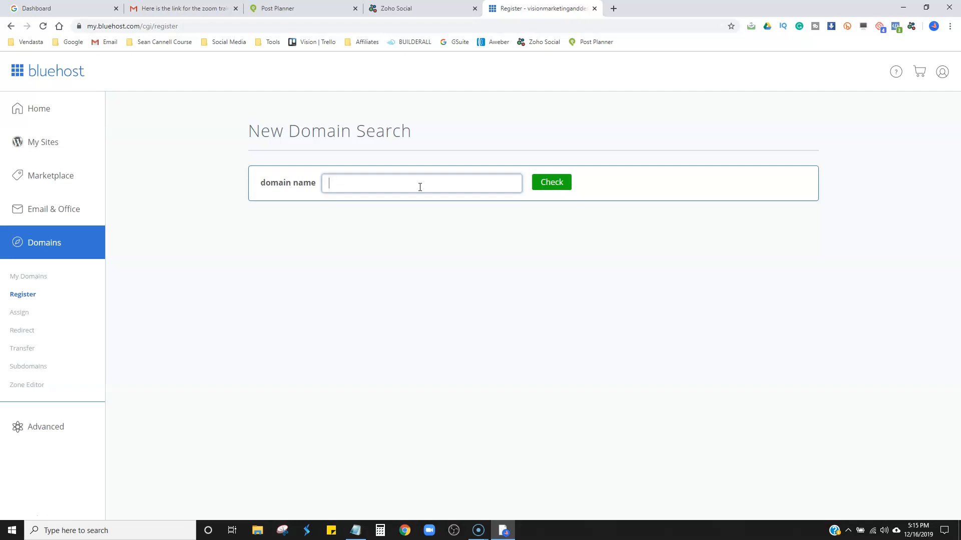
Check the availability of the .com domain made of the owner's full name and review the alternatives.
{"action": "left_click", "coordinate": [393, 224]}
{"action": "type", "text": "bridgetbartlett.com"}
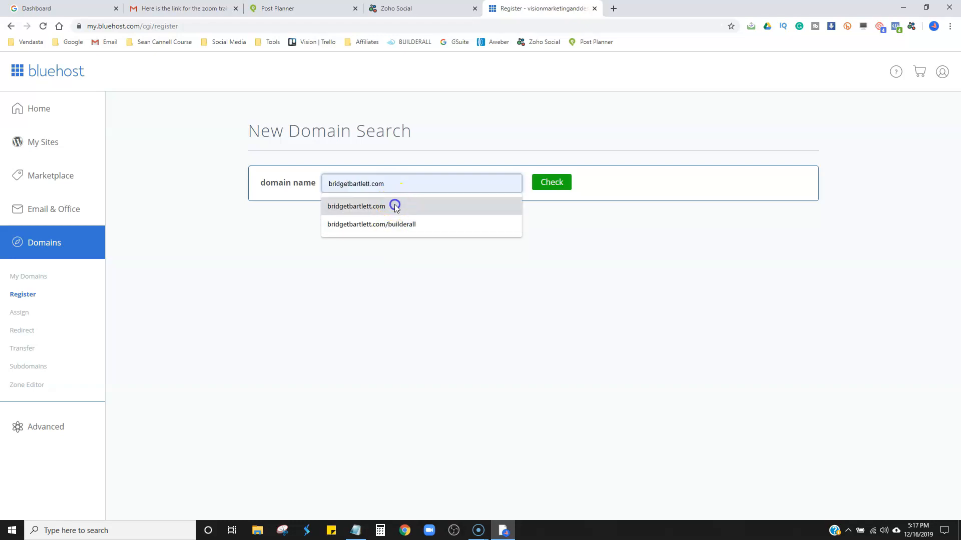
{"action": "left_click", "coordinate": [393, 206]}
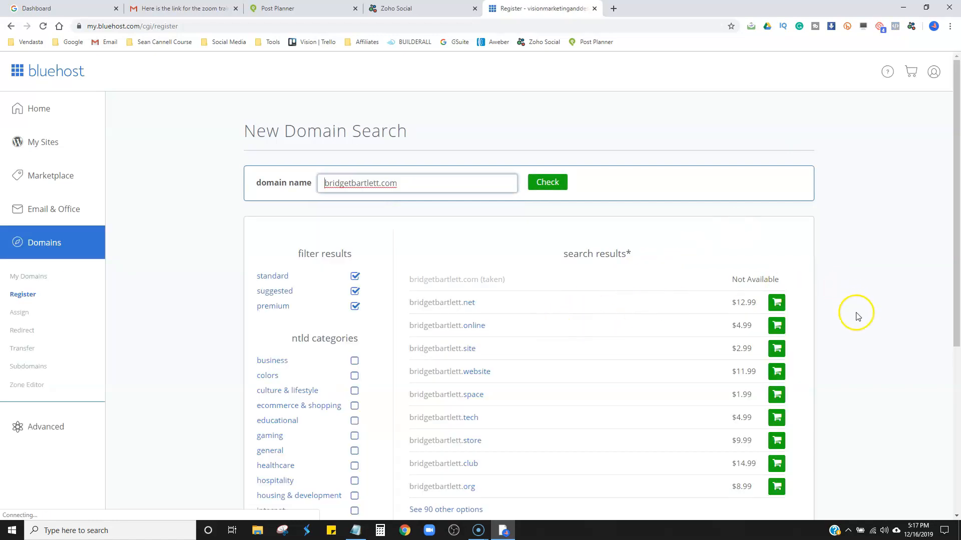
{"action": "scroll", "coordinate": [854, 326], "scroll_direction": "down", "scroll_amount": 1}
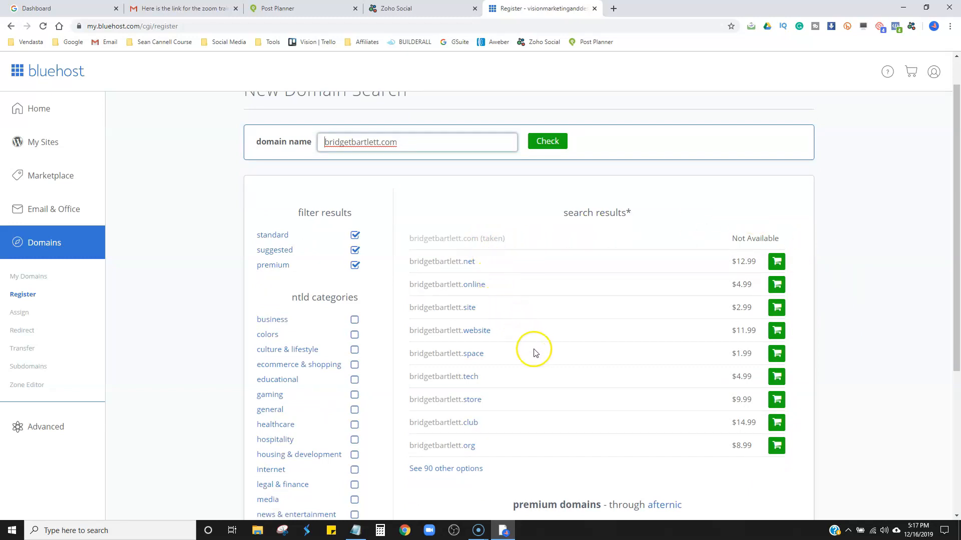
{"action": "scroll", "coordinate": [535, 355], "scroll_direction": "down", "scroll_amount": 1}
{"action": "scroll", "coordinate": [535, 355], "scroll_direction": "up", "scroll_amount": 2}
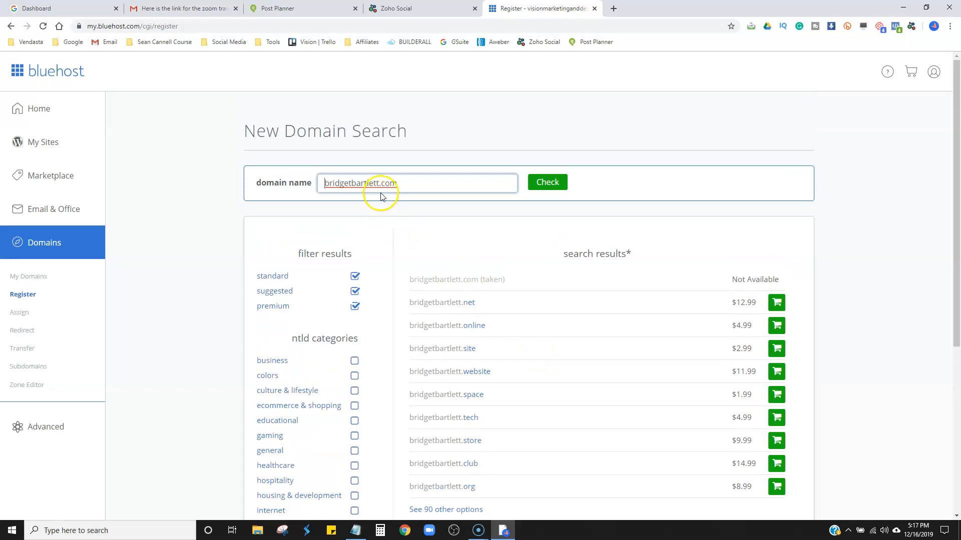
Replace the searched name with digitalmarketingtool.com, check its availability and review the alternative extensions.
{"action": "left_click", "coordinate": [420, 189]}
{"action": "key", "text": "BackSpace"}
{"action": "key", "text": "BackSpace"}
{"action": "key", "text": "BackSpace"}
{"action": "key", "text": "BackSpace"}
{"action": "key", "text": "BackSpace"}
{"action": "key", "text": "BackSpace"}
{"action": "key", "text": "BackSpace"}
{"action": "key", "text": "BackSpace"}
{"action": "key", "text": "BackSpace"}
{"action": "key", "text": "BackSpace"}
{"action": "key", "text": "BackSpace"}
{"action": "key", "text": "BackSpace"}
{"action": "key", "text": "BackSpace"}
{"action": "key", "text": "BackSpace"}
{"action": "key", "text": "BackSpace"}
{"action": "key", "text": "BackSpace"}
{"action": "key", "text": "BackSpace"}
{"action": "key", "text": "BackSpace"}
{"action": "key", "text": "BackSpace"}
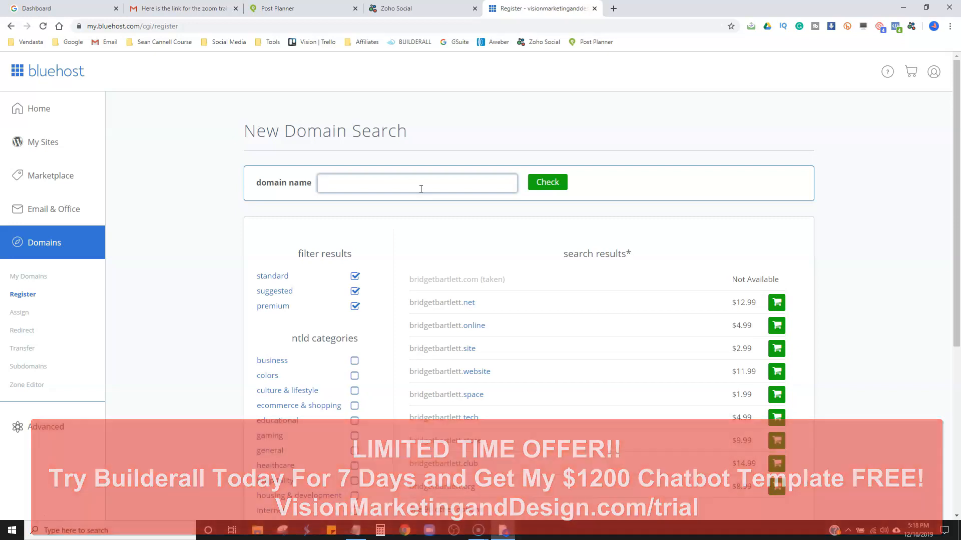
{"action": "type", "text": "digt"}
{"action": "type", "text": "italmarket"}
{"action": "type", "text": "ingtool"}
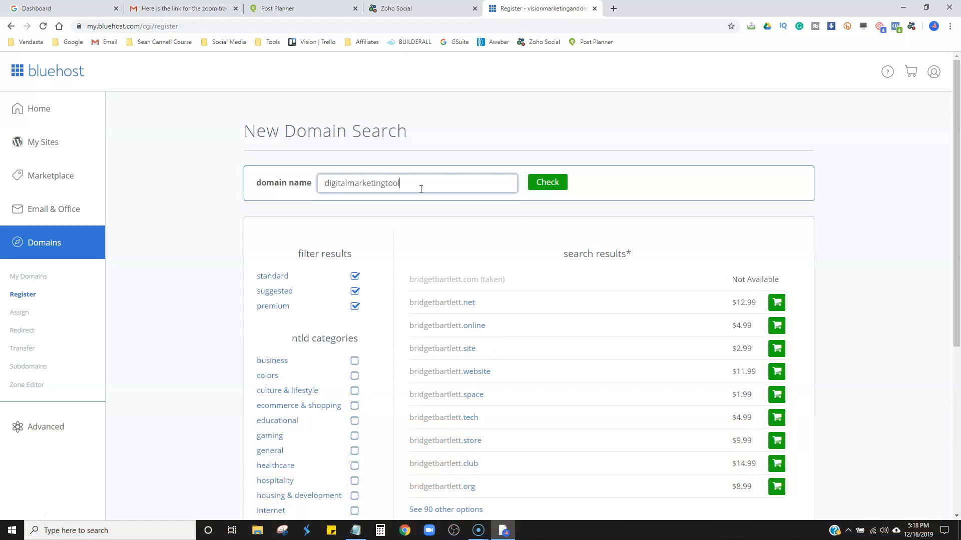
{"action": "type", "text": ".com"}
{"action": "left_click", "coordinate": [547, 182]}
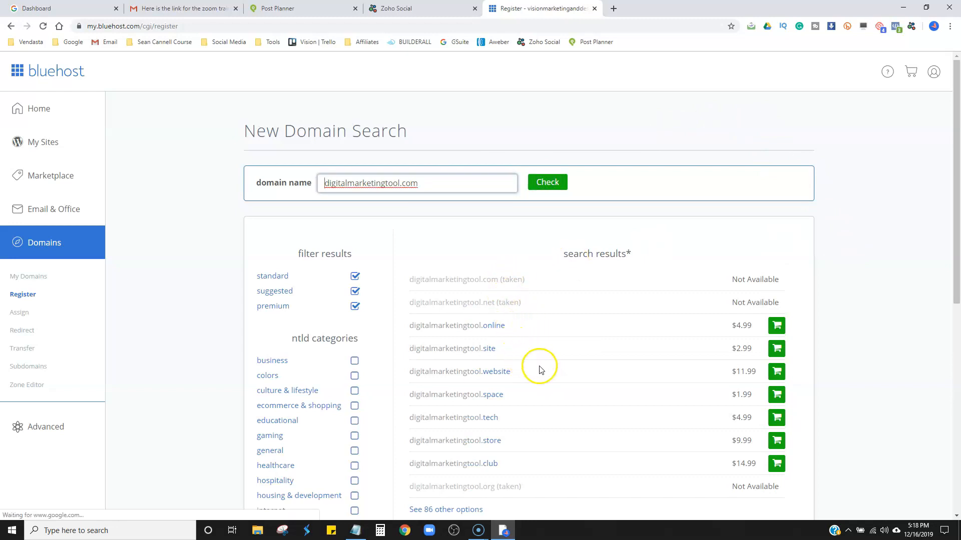
{"action": "scroll", "coordinate": [829, 310], "scroll_direction": "down", "scroll_amount": 2}
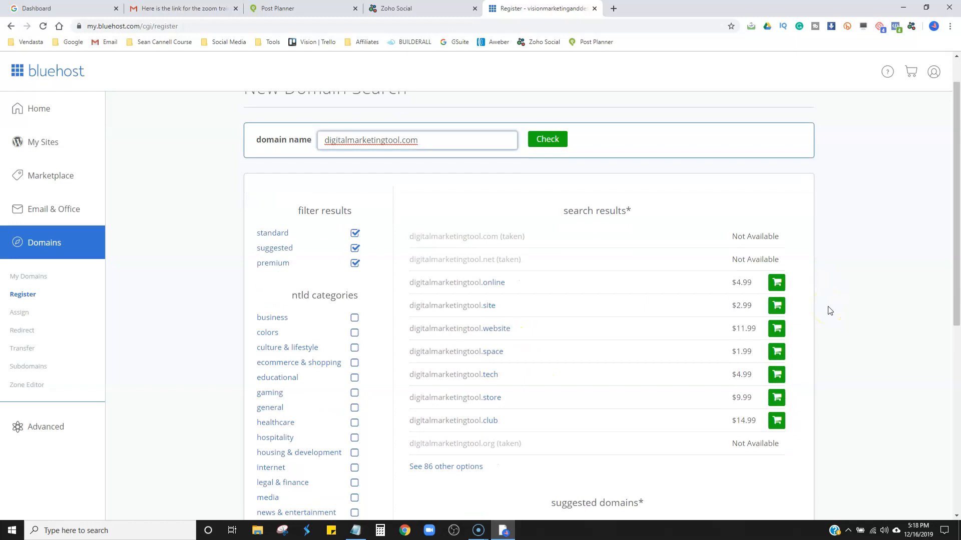
{"action": "scroll", "coordinate": [829, 311], "scroll_direction": "up", "scroll_amount": 2}
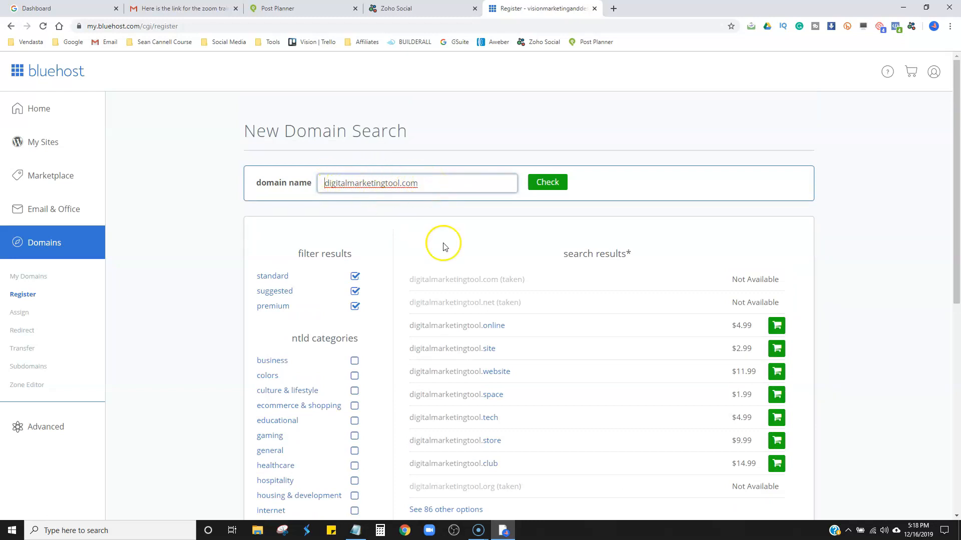
Search for visionmarketingtools.com and add the .com domain to the cart.
{"action": "left_click", "coordinate": [348, 186]}
{"action": "left_click", "coordinate": [425, 183]}
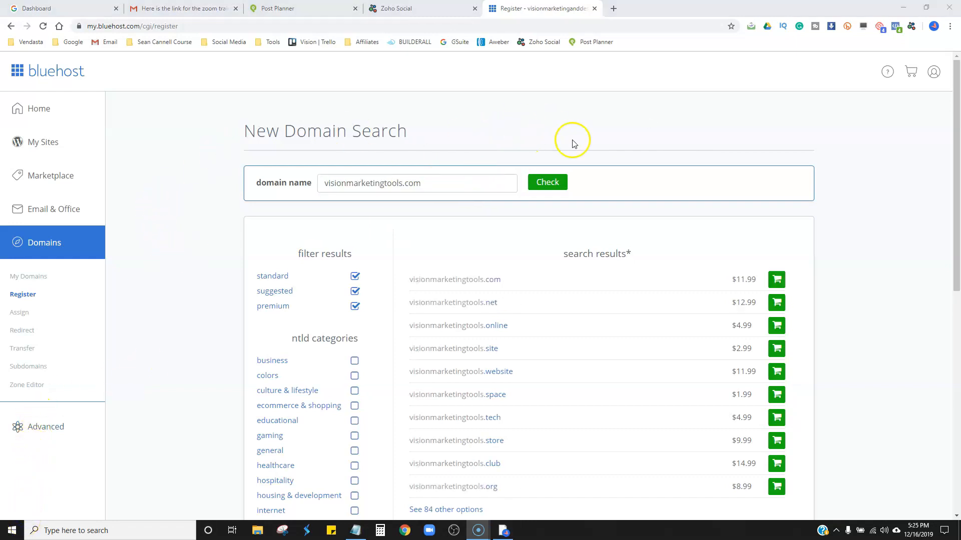
{"action": "scroll", "coordinate": [883, 298], "scroll_direction": "down", "scroll_amount": 3}
{"action": "scroll", "coordinate": [883, 298], "scroll_direction": "up", "scroll_amount": 3}
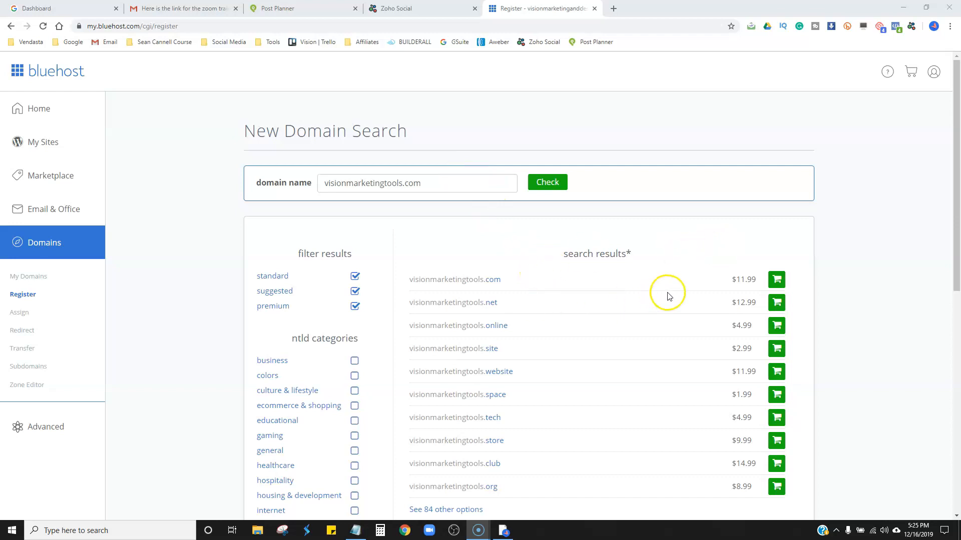
{"action": "left_click", "coordinate": [775, 282]}
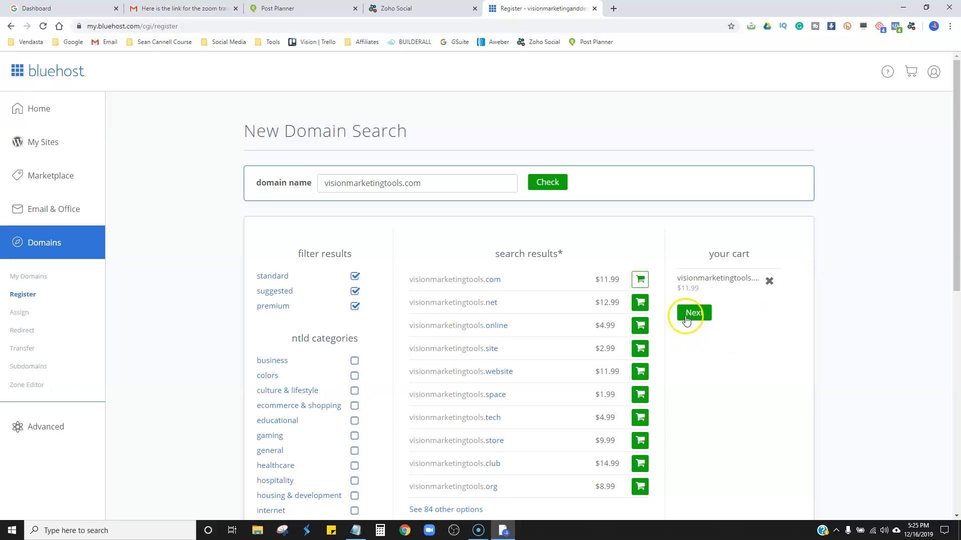
Proceed to the domain's registration settings, opt out of Use Privacy and add the registration to the cart.
{"action": "left_click", "coordinate": [686, 323]}
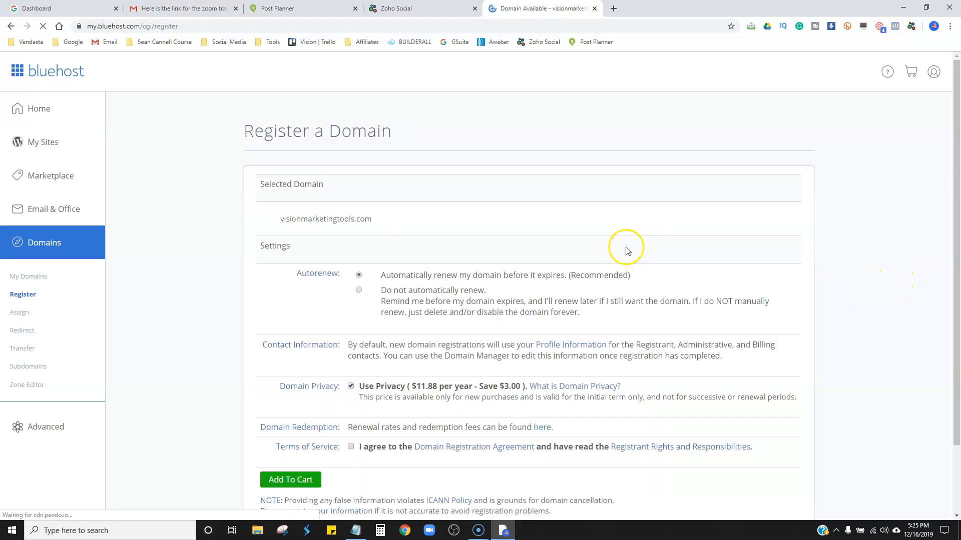
{"action": "scroll", "coordinate": [784, 321], "scroll_direction": "down", "scroll_amount": 3}
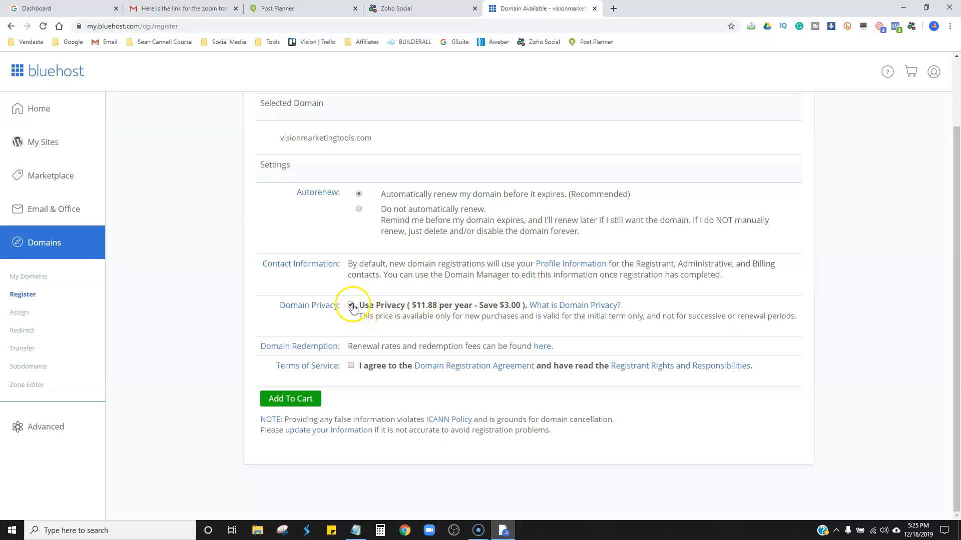
{"action": "left_click", "coordinate": [352, 304]}
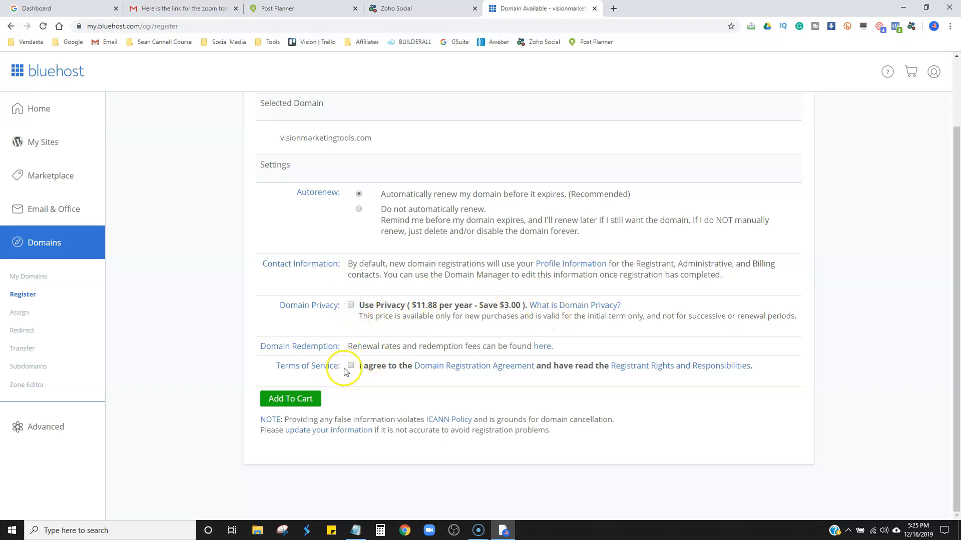
{"action": "left_click", "coordinate": [293, 400]}
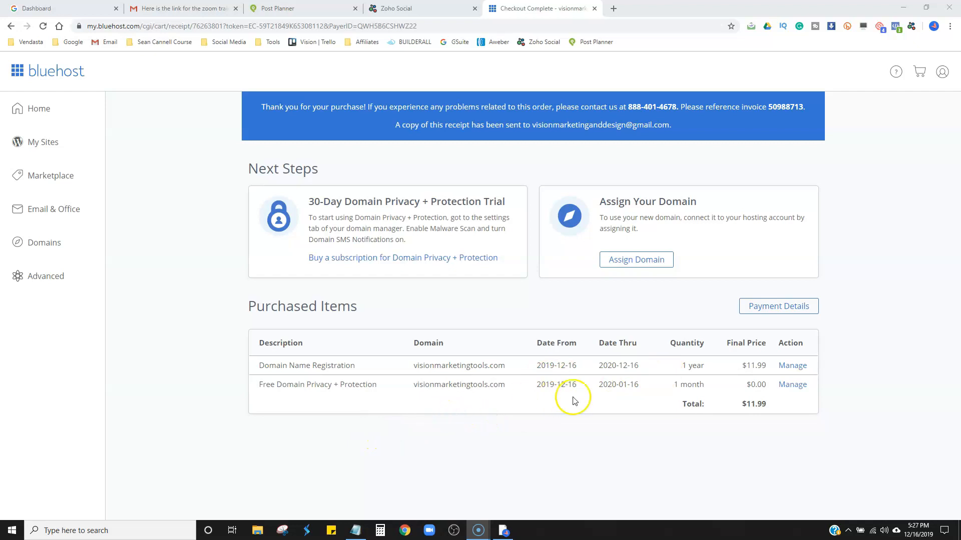
Assign visionmarketingtools.com to the hosting account as an addon domain with a new directory named visionmarketingtools.
{"action": "left_click", "coordinate": [622, 263]}
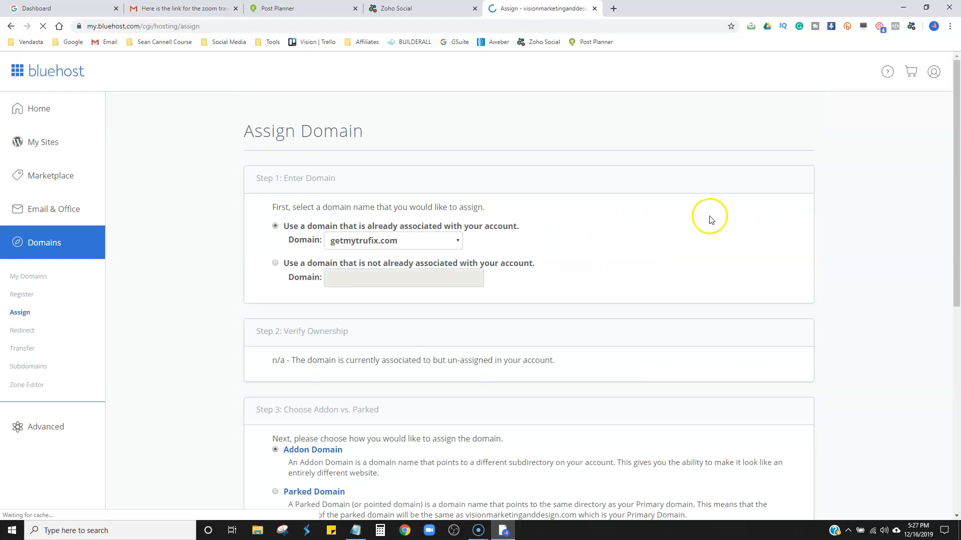
{"action": "left_click", "coordinate": [369, 240]}
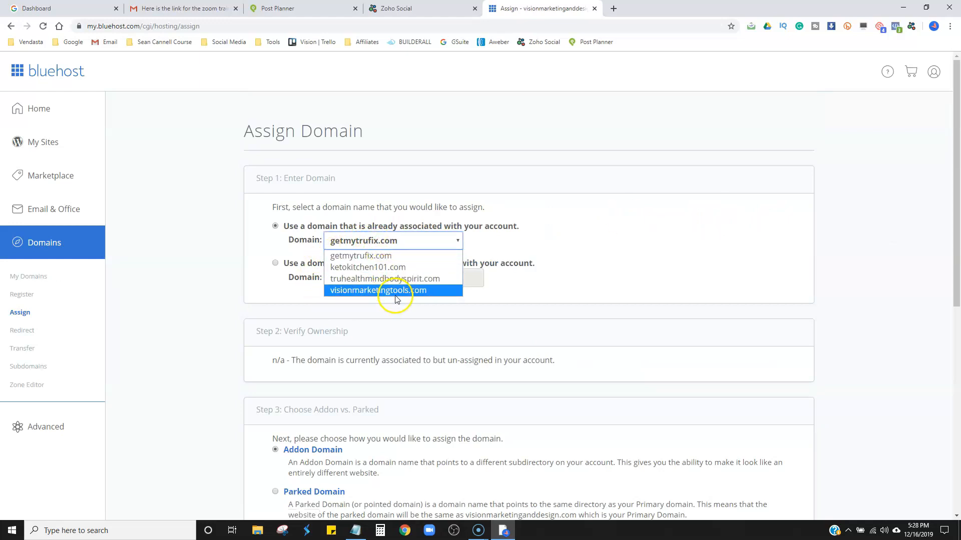
{"action": "left_click", "coordinate": [396, 295]}
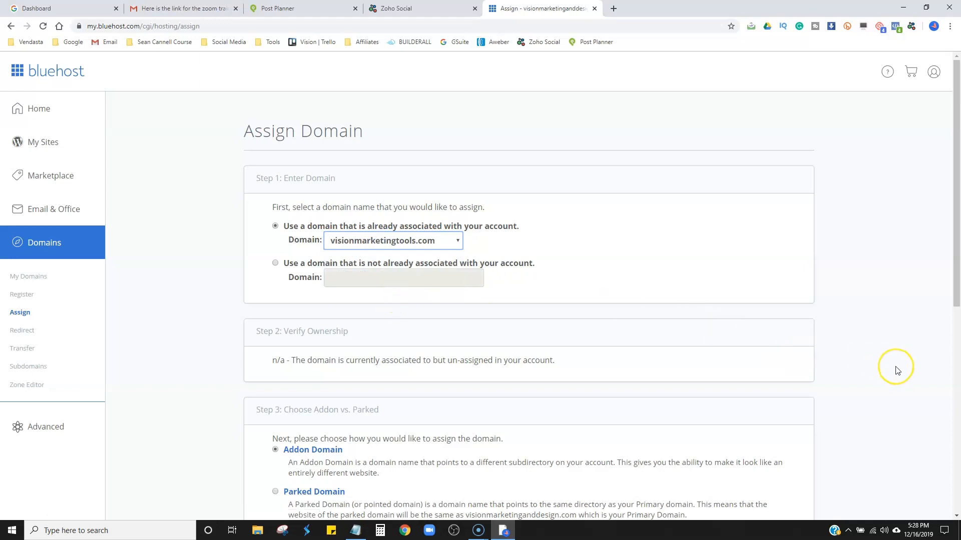
{"action": "scroll", "coordinate": [896, 369], "scroll_direction": "down", "scroll_amount": 3}
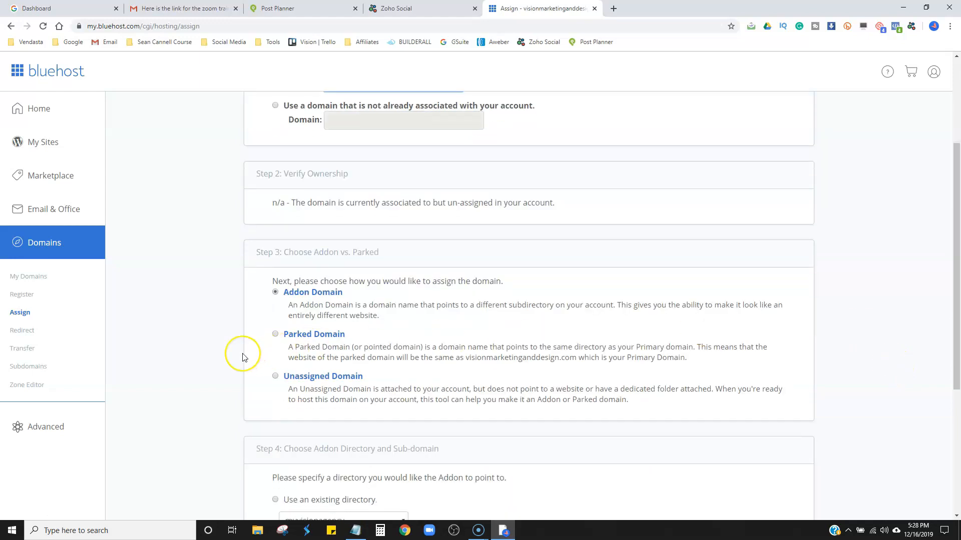
{"action": "scroll", "coordinate": [244, 357], "scroll_direction": "down", "scroll_amount": 4}
{"action": "scroll", "coordinate": [245, 357], "scroll_direction": "down", "scroll_amount": 1}
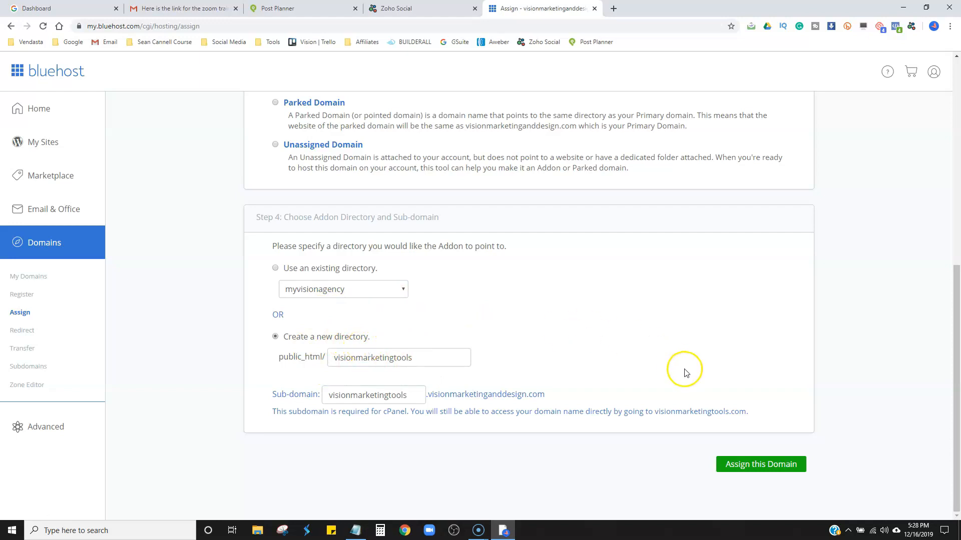
{"action": "left_click", "coordinate": [770, 464]}
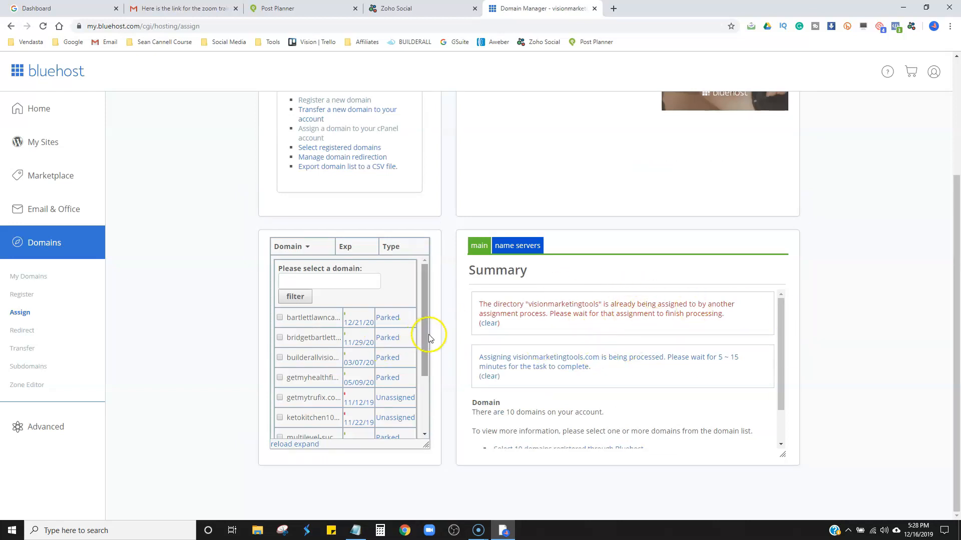
{"action": "left_click_drag", "start_coordinate": [425, 339], "coordinate": [427, 399]}
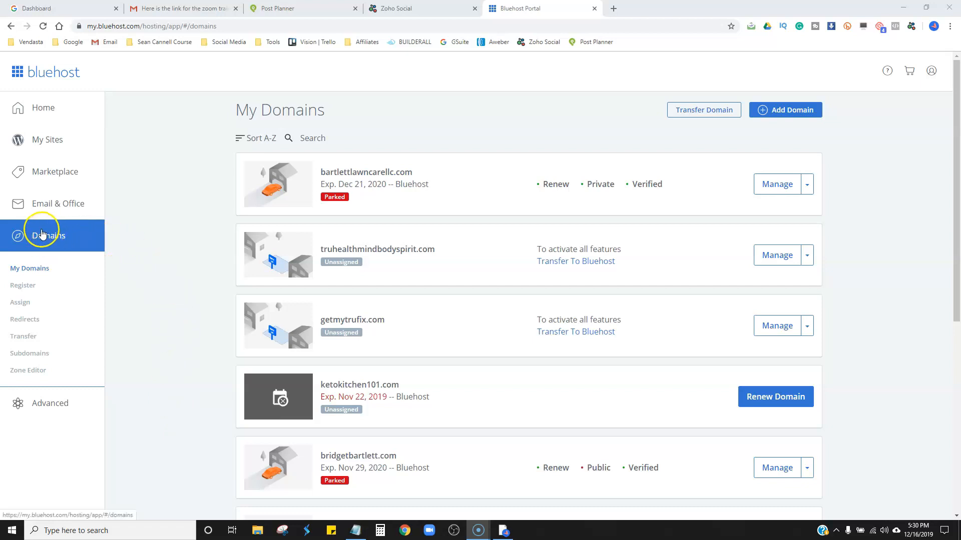
Open the name servers of visionmarketingtools.com for editing from the My Domains list.
{"action": "left_click", "coordinate": [43, 270]}
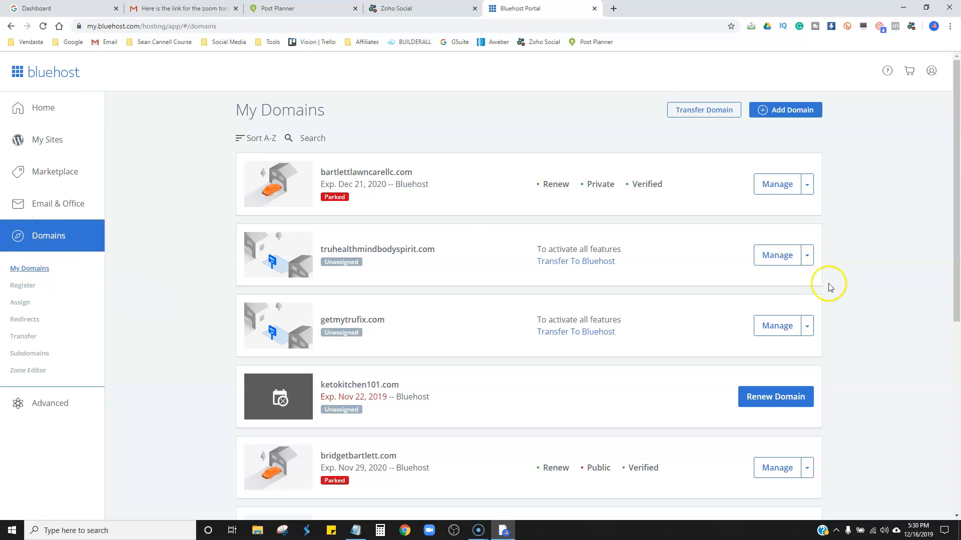
{"action": "scroll", "coordinate": [882, 350], "scroll_direction": "down", "scroll_amount": 7}
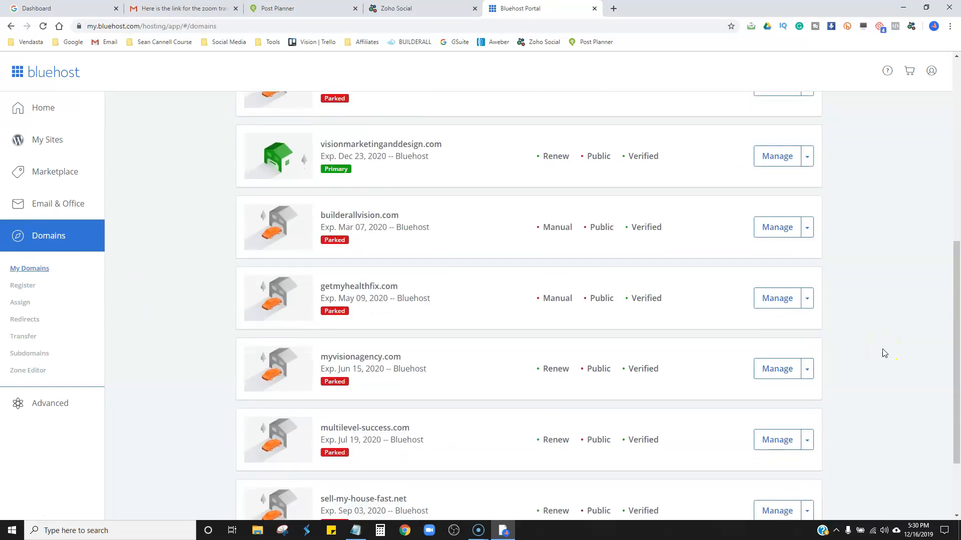
{"action": "scroll", "coordinate": [882, 349], "scroll_direction": "down", "scroll_amount": 3}
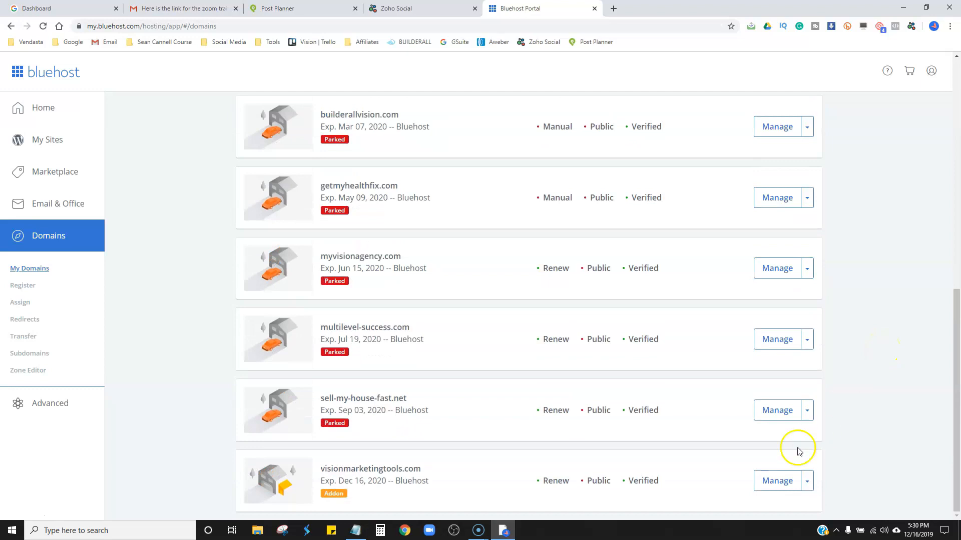
{"action": "left_click", "coordinate": [775, 480]}
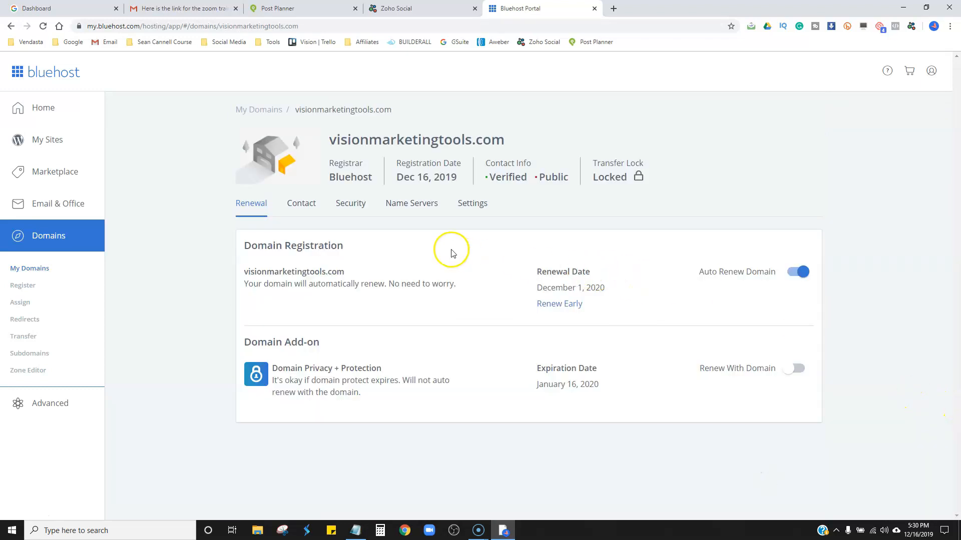
{"action": "left_click", "coordinate": [421, 207]}
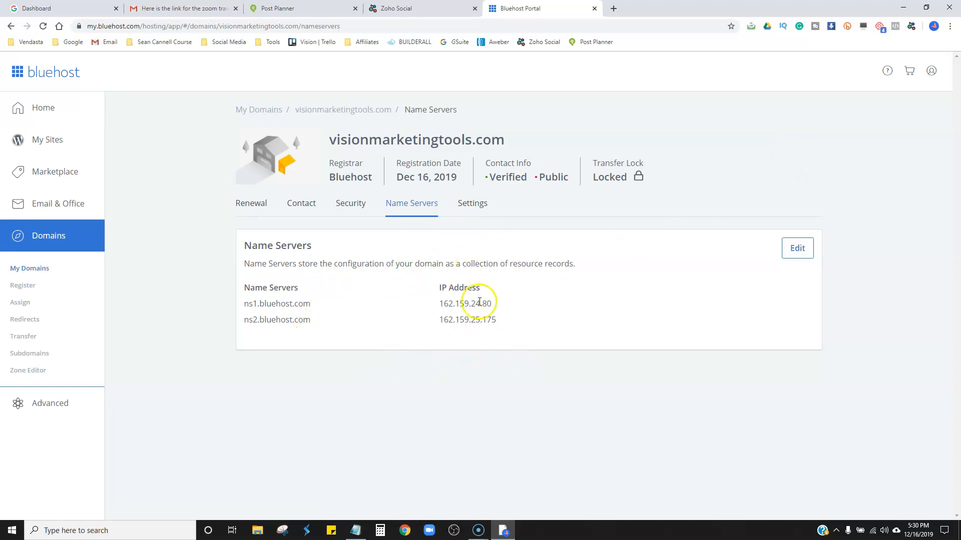
{"action": "left_click", "coordinate": [793, 252]}
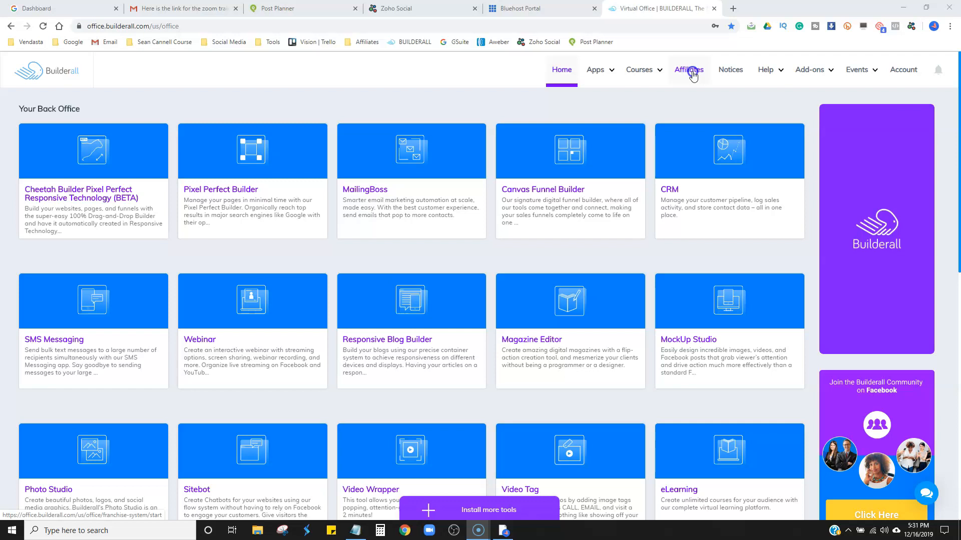
Open the domain connection form for the Home funnel in the Builderall affiliate area.
{"action": "left_click", "coordinate": [692, 74]}
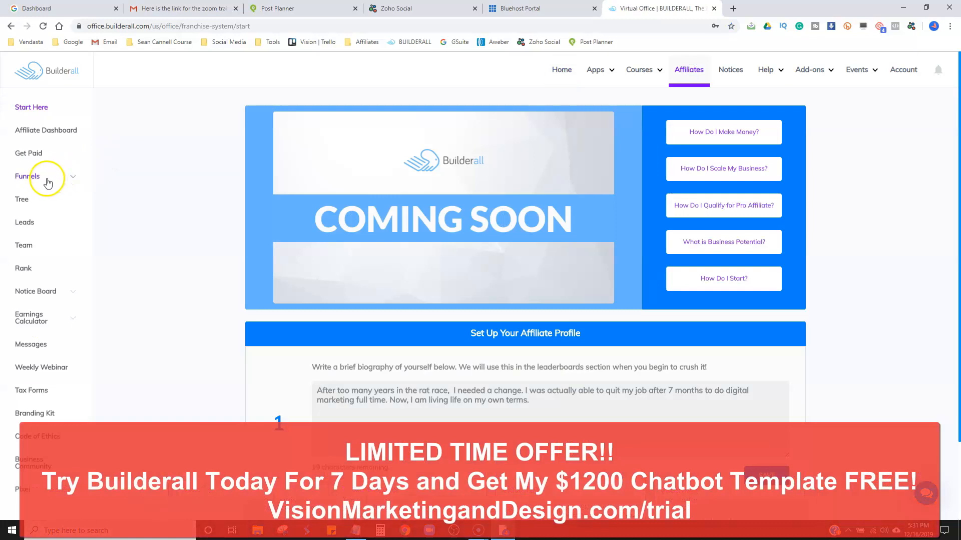
{"action": "left_click", "coordinate": [48, 183]}
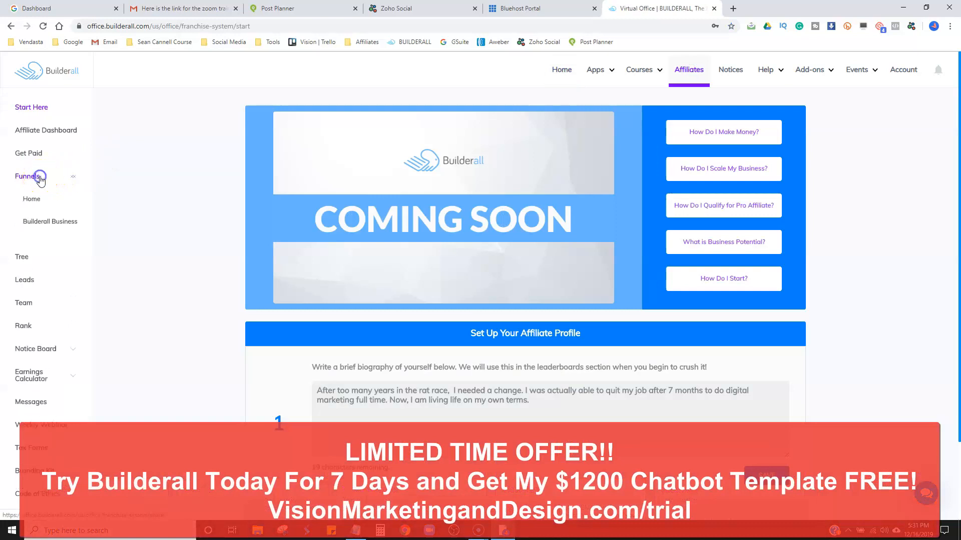
{"action": "left_click", "coordinate": [32, 200]}
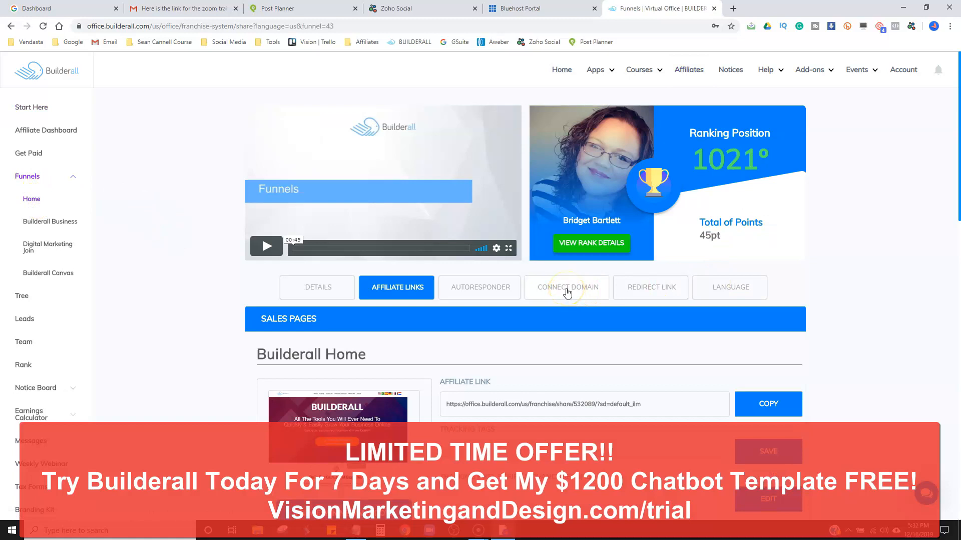
{"action": "left_click", "coordinate": [567, 291]}
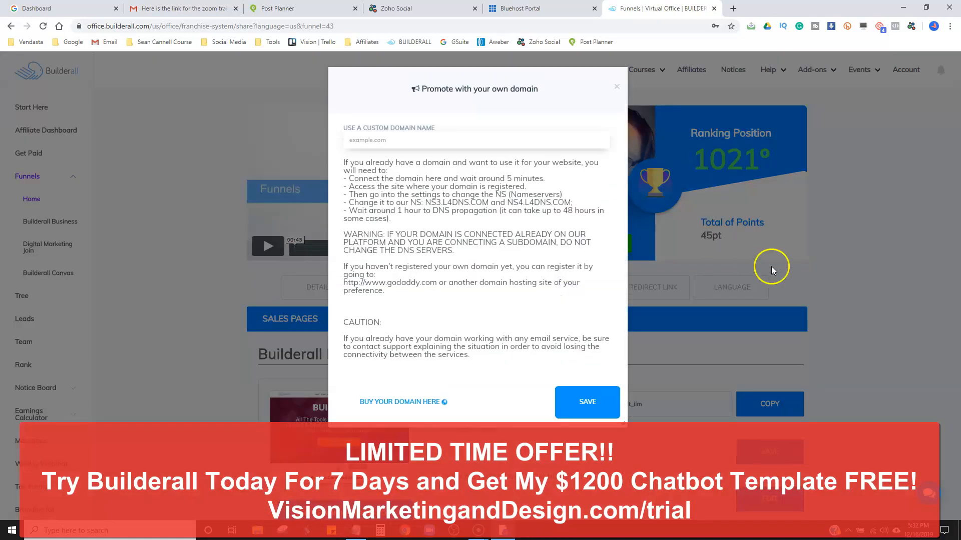
Enter visionmarketingtools.com as the funnel's custom domain name.
{"action": "left_click", "coordinate": [366, 140]}
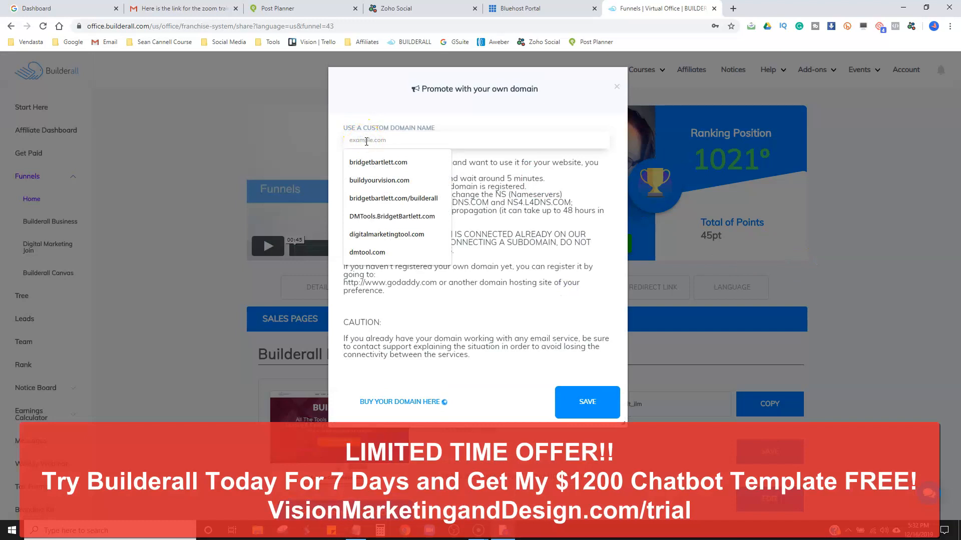
{"action": "type", "text": "visionmarketingtools.com"}
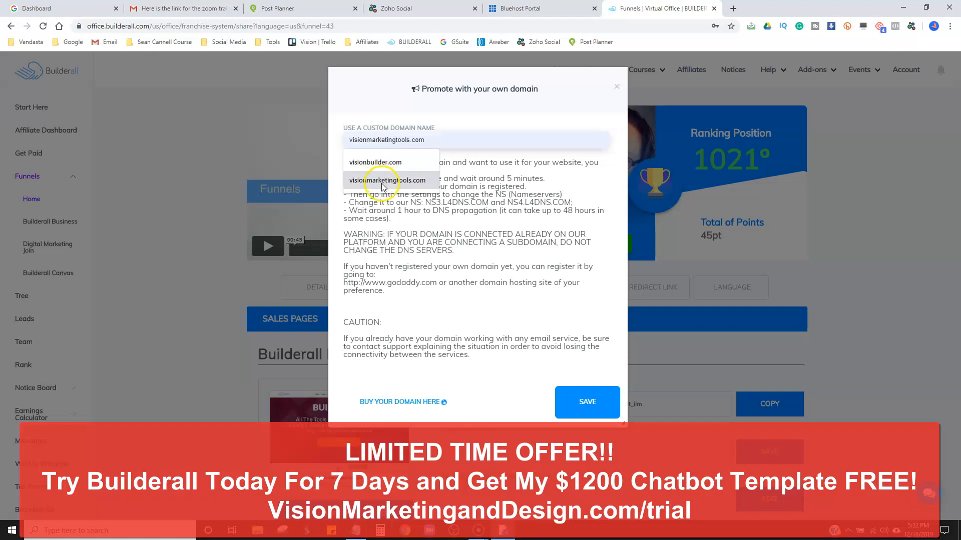
{"action": "left_click", "coordinate": [382, 181]}
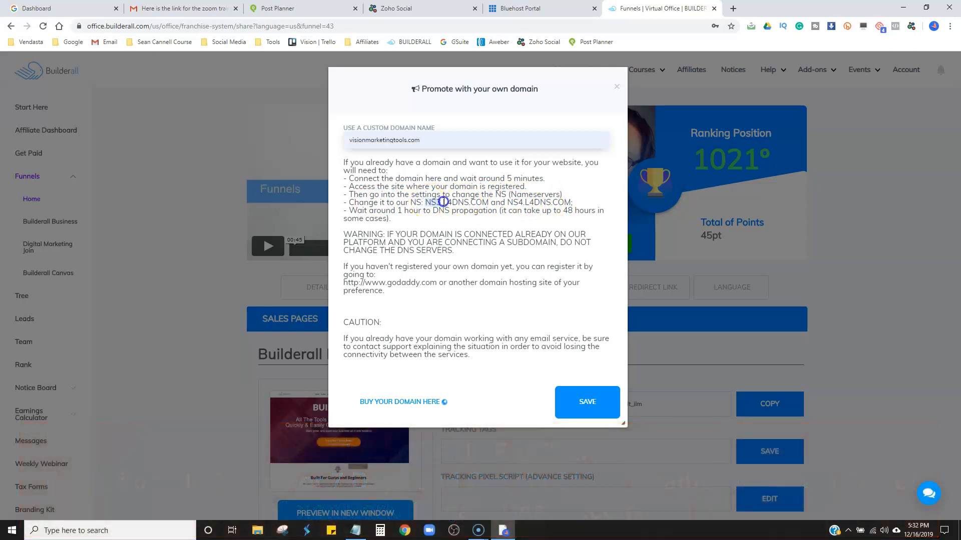
Copy NS3.L4DNS.COM from the Builderall instructions, switch to Bluehost, choose the Custom setup type and enter it as Name Server 1.
{"action": "right_click", "coordinate": [482, 202]}
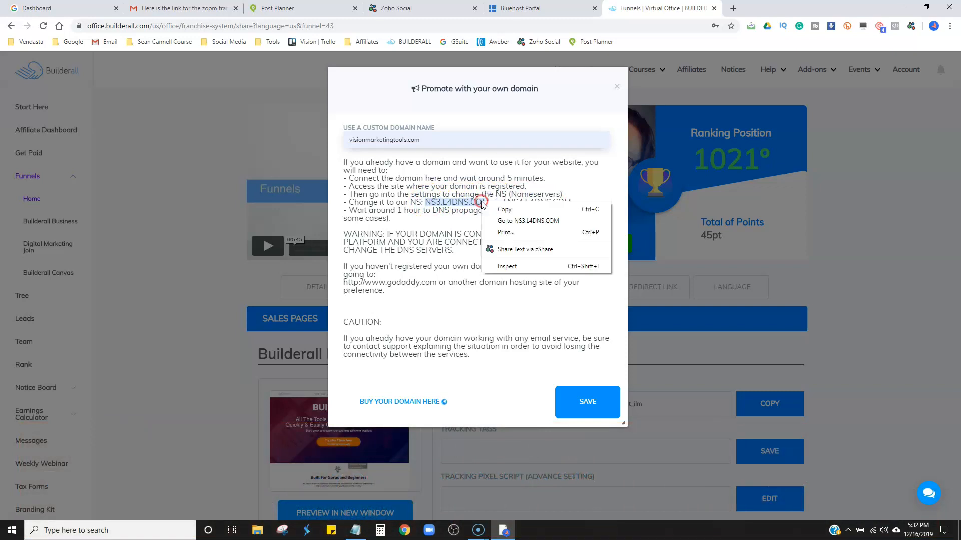
{"action": "left_click", "coordinate": [504, 210]}
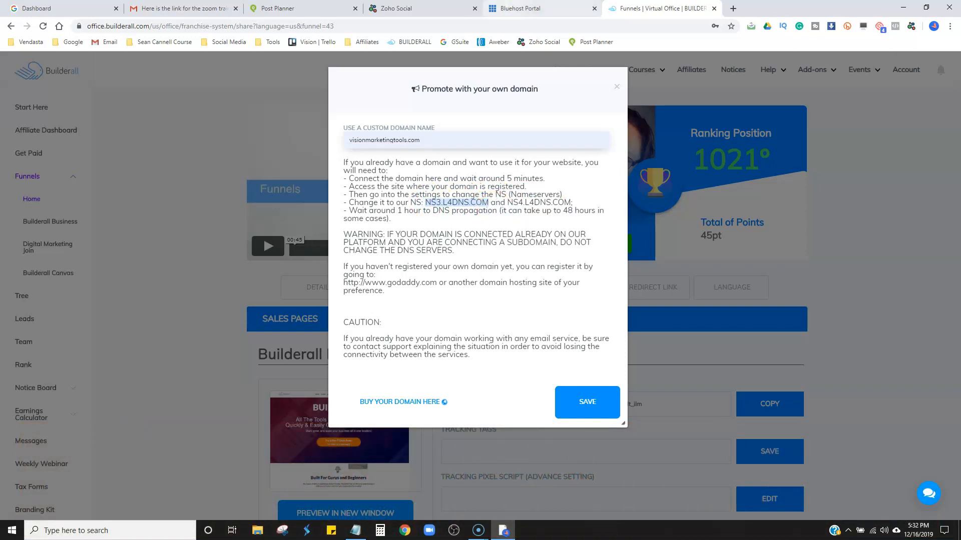
{"action": "left_click", "coordinate": [521, 8]}
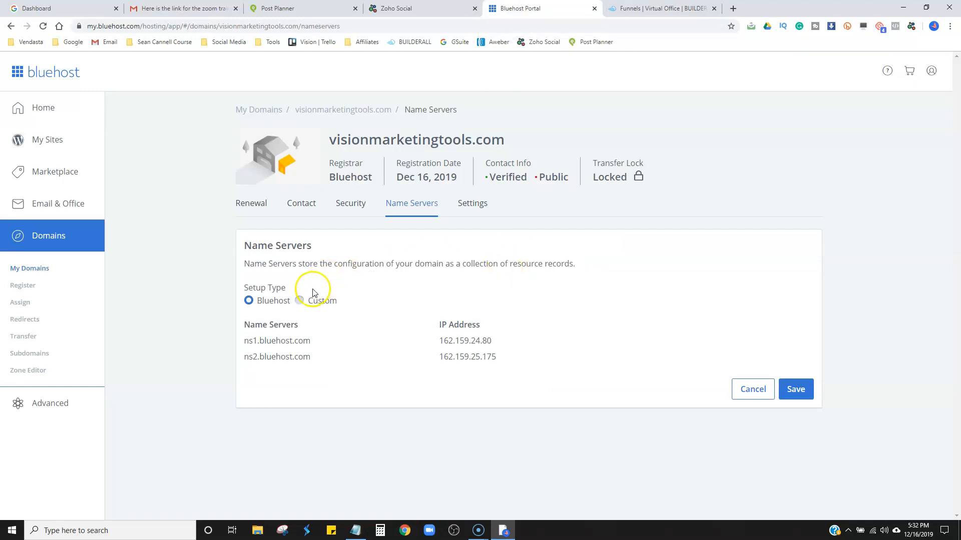
{"action": "left_click", "coordinate": [299, 301]}
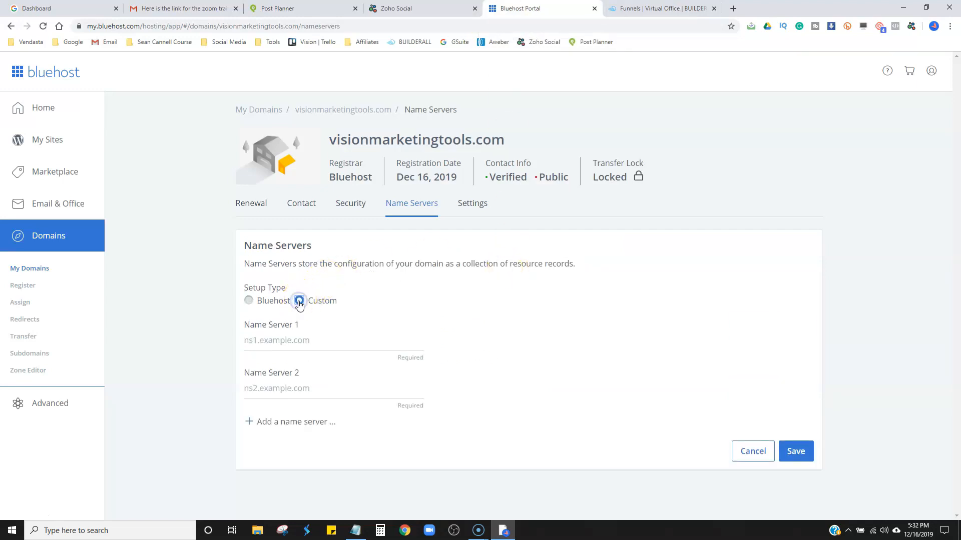
{"action": "left_click", "coordinate": [297, 341]}
{"action": "key", "text": "ctrl+v"}
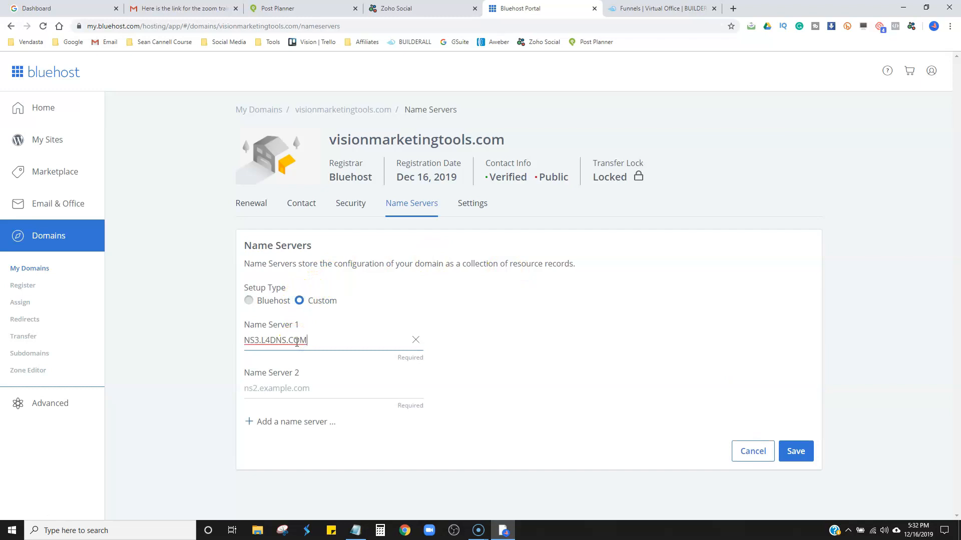
Copy NS4.L4DNS.COM from Builderall into Name Server 2 at Bluehost and save the custom name servers.
{"action": "left_click", "coordinate": [672, 9]}
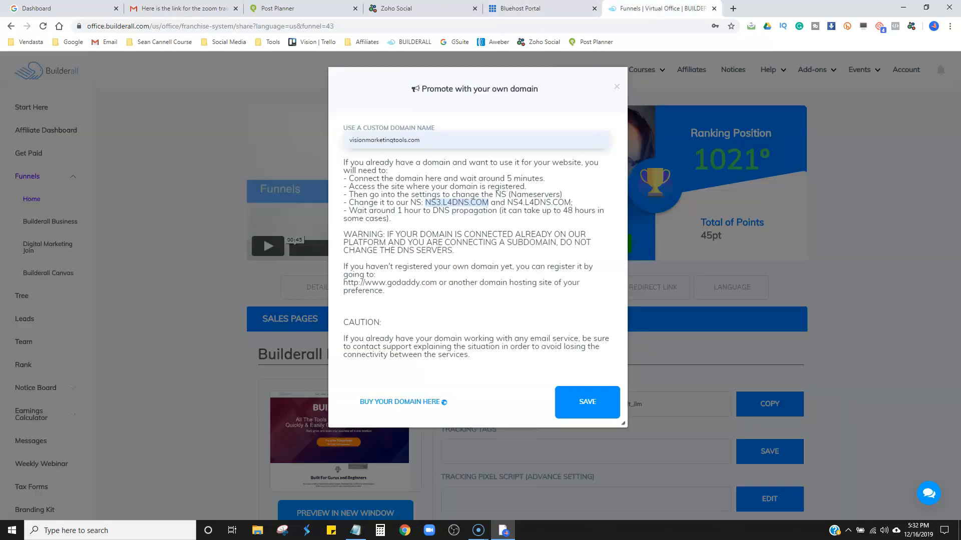
{"action": "left_click", "coordinate": [508, 202]}
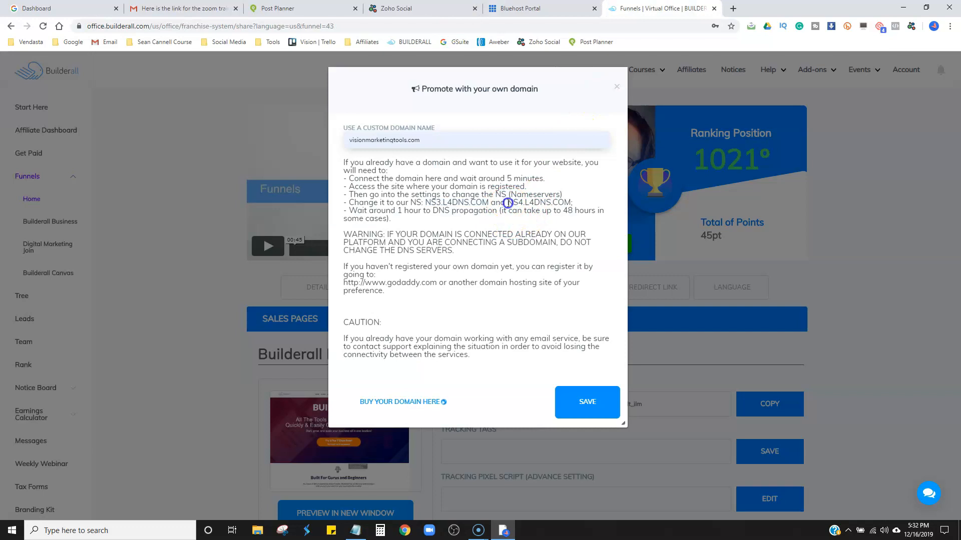
{"action": "right_click", "coordinate": [566, 203]}
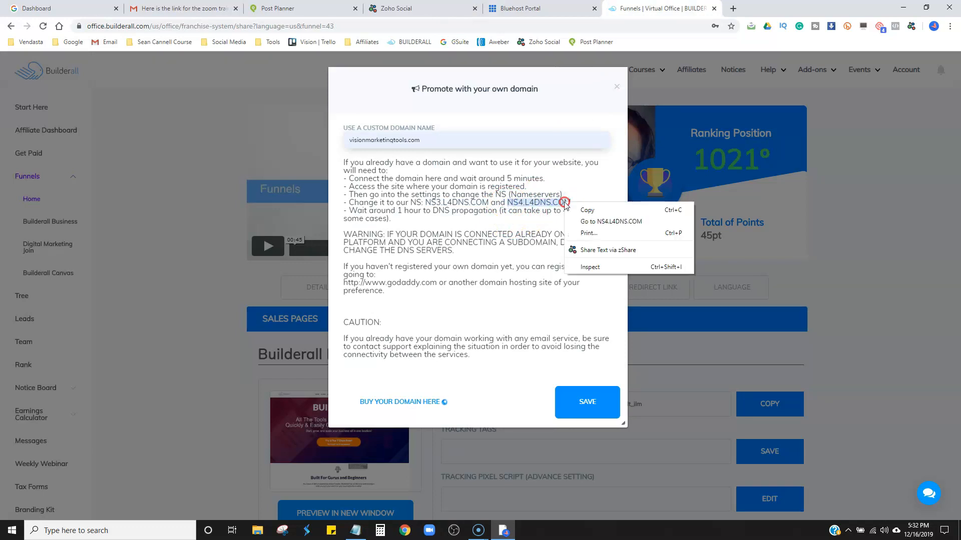
{"action": "left_click", "coordinate": [587, 210]}
{"action": "left_click", "coordinate": [531, 8]}
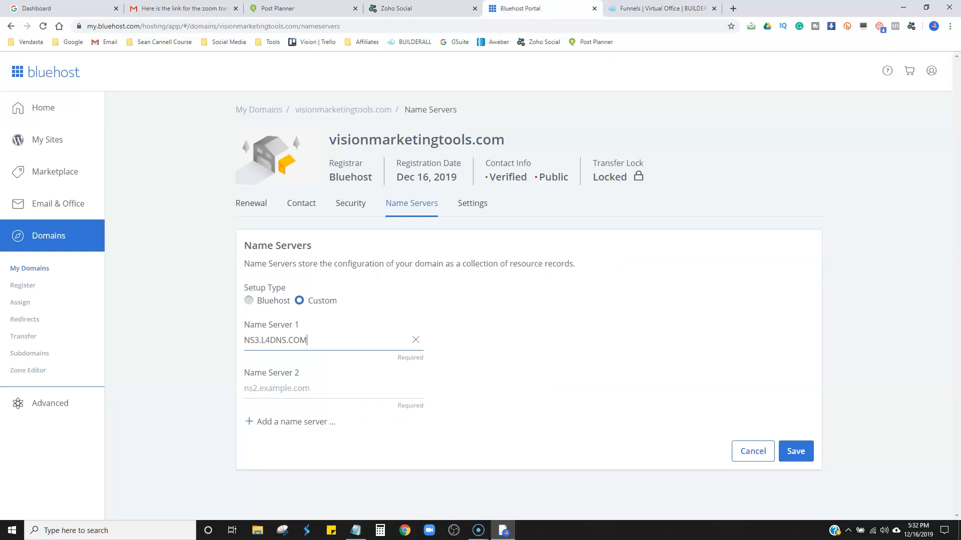
{"action": "left_click", "coordinate": [311, 391]}
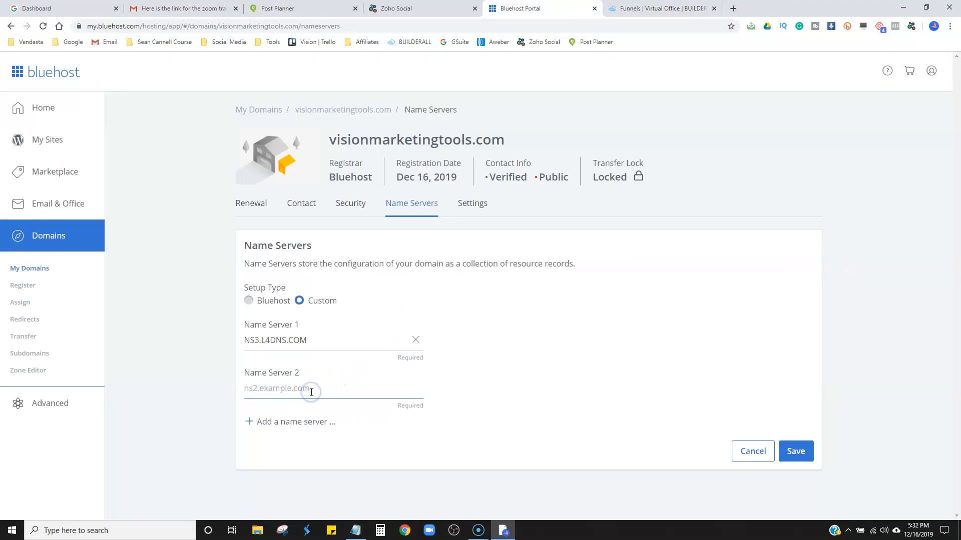
{"action": "left_click", "coordinate": [795, 451]}
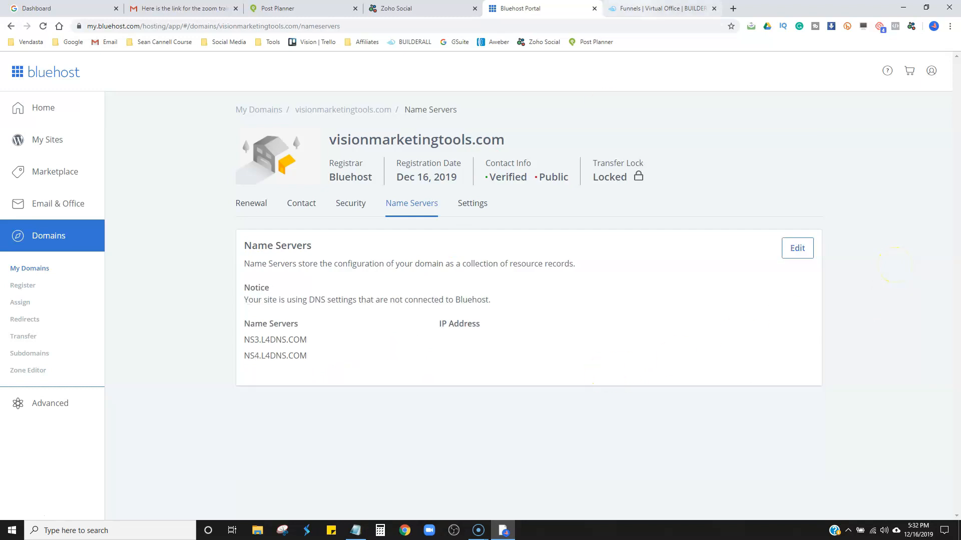
Return to Builderall and save visionmarketingtools.com as the Home funnel's custom domain.
{"action": "left_click", "coordinate": [658, 8]}
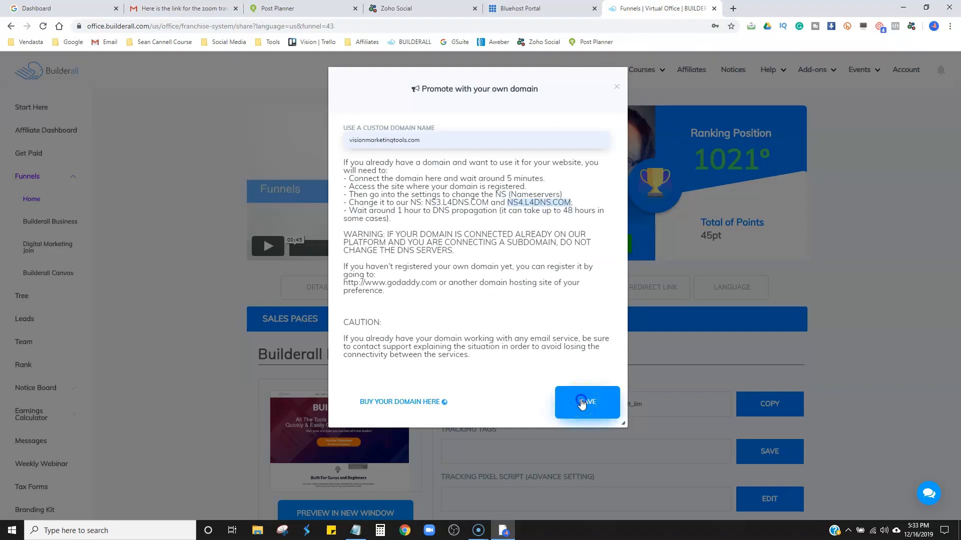
{"action": "left_click", "coordinate": [874, 272]}
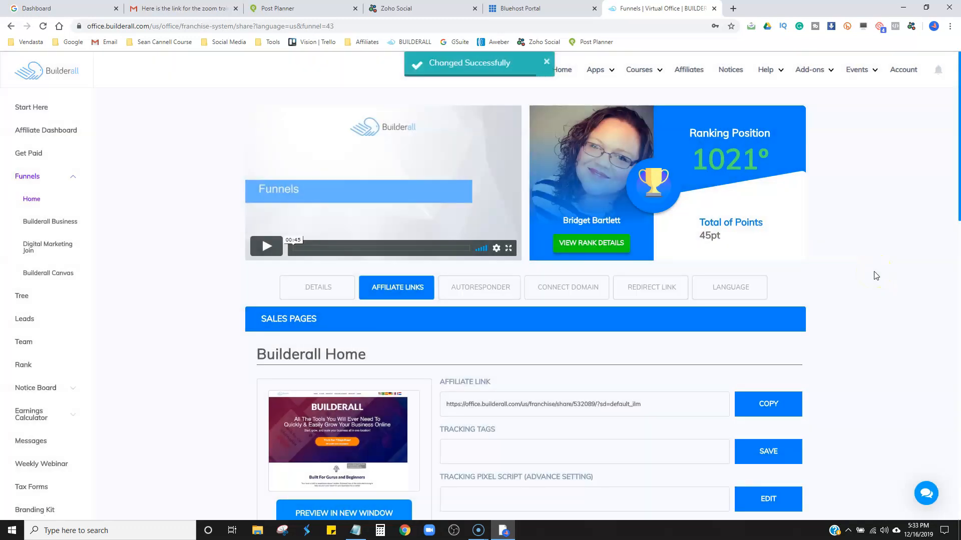
{"action": "left_click", "coordinate": [870, 365]}
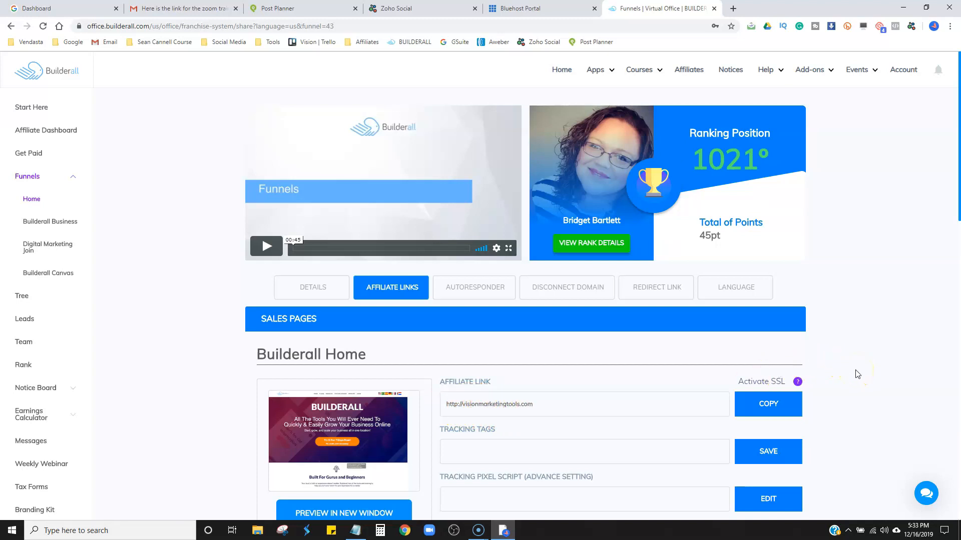
Examine the affiliate links and SSL status of the Home funnel's sales and checkout pages.
{"action": "scroll", "coordinate": [857, 374], "scroll_direction": "down", "scroll_amount": 3}
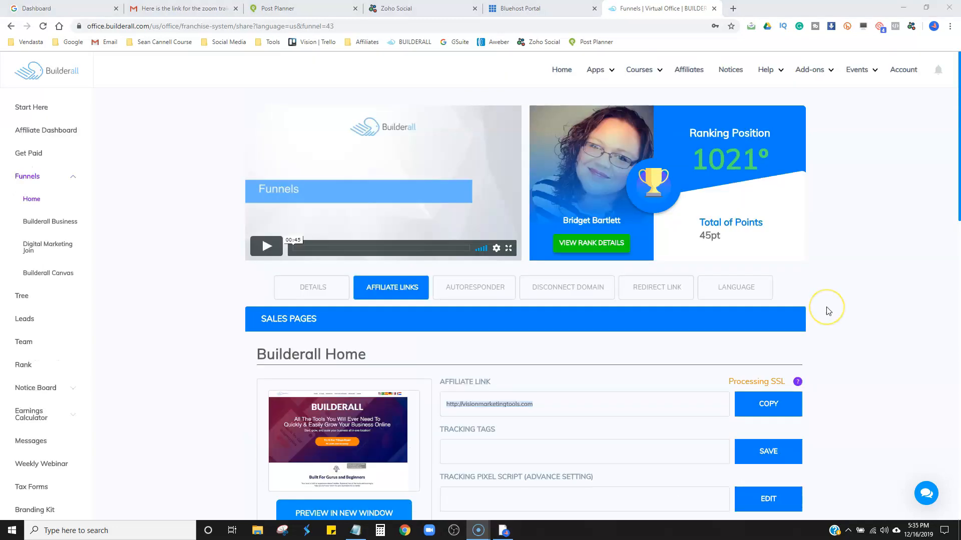
{"action": "scroll", "coordinate": [828, 311], "scroll_direction": "down", "scroll_amount": 3}
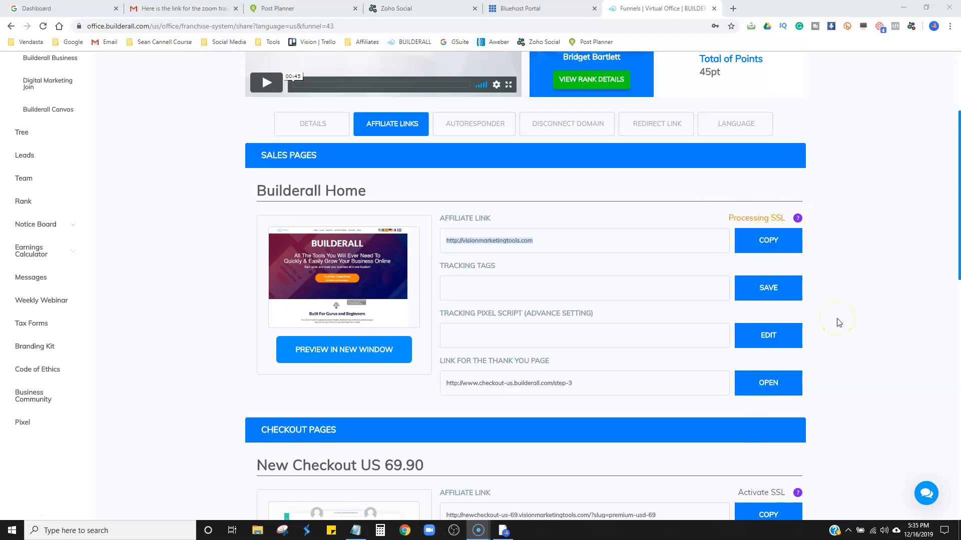
{"action": "scroll", "coordinate": [839, 322], "scroll_direction": "down", "scroll_amount": 5}
{"action": "scroll", "coordinate": [839, 322], "scroll_direction": "up", "scroll_amount": 6}
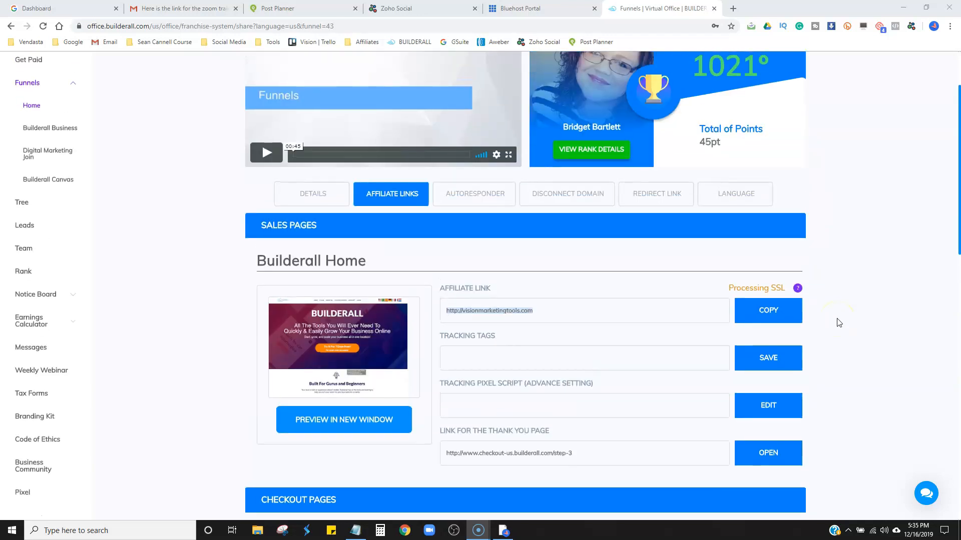
{"action": "scroll", "coordinate": [839, 322], "scroll_direction": "up", "scroll_amount": 2}
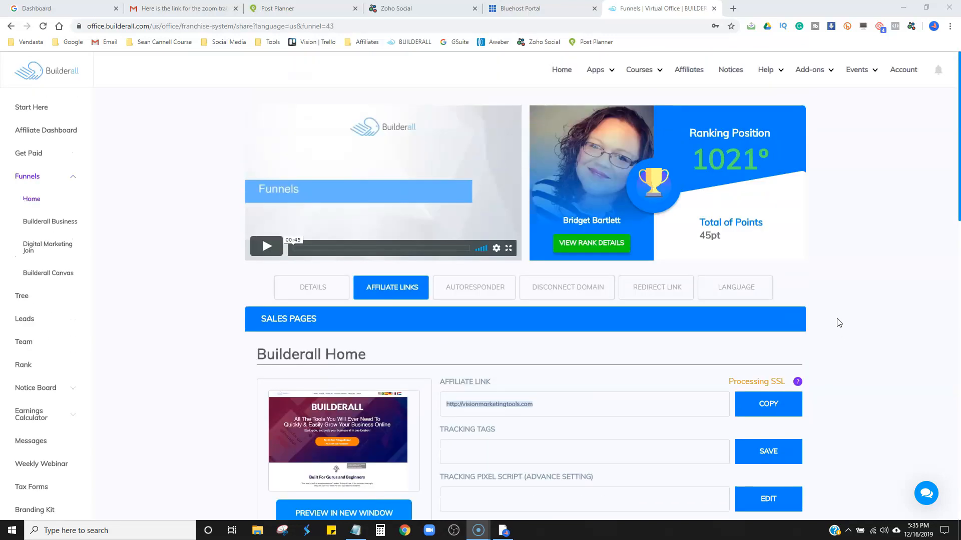